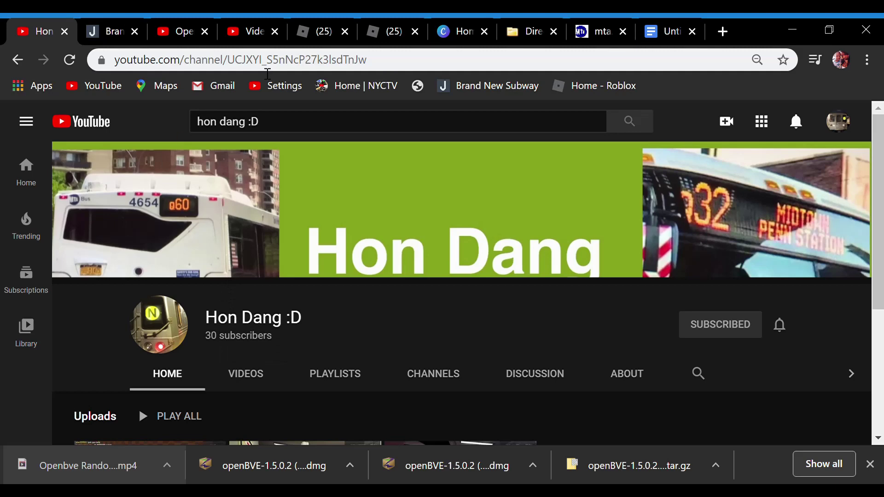
Replace the old search query with 'alex the mta' and run the search
drag(263, 122, 192, 122)
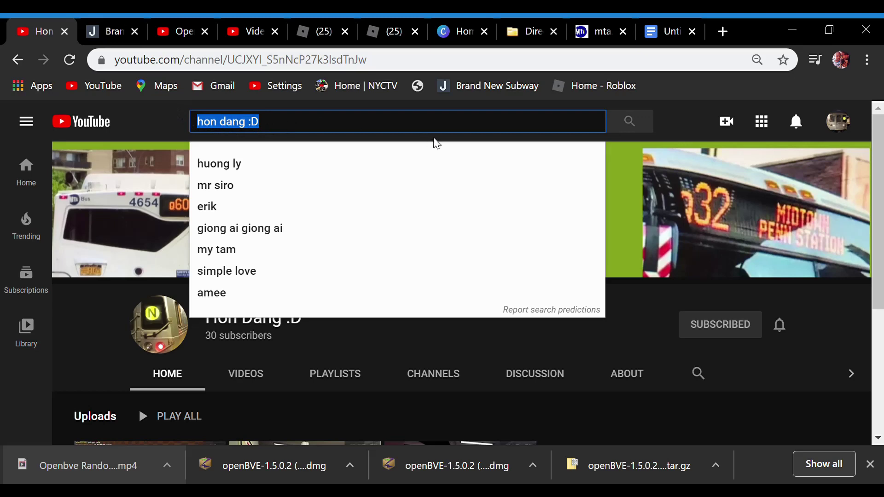
key(BackSpace)
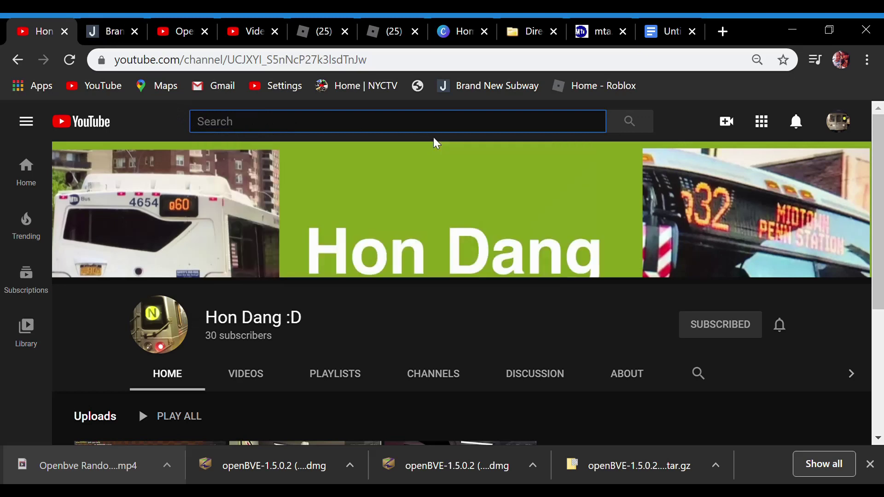
text(a)
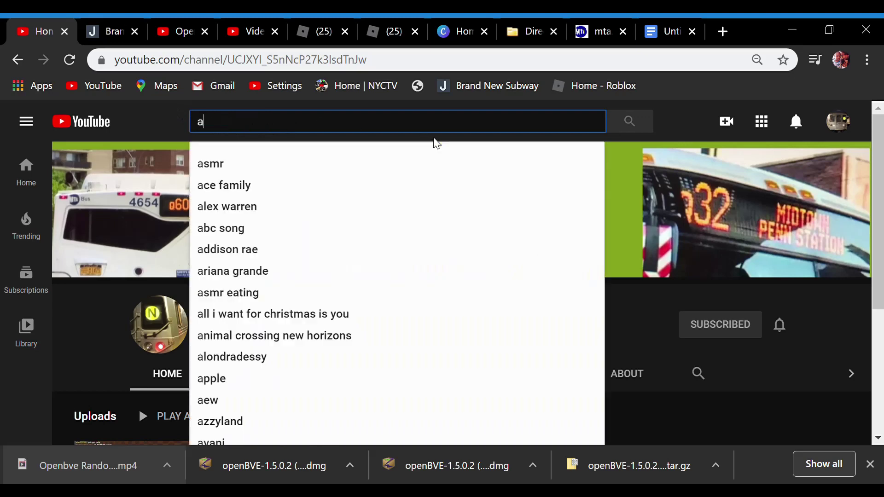
text(lex t)
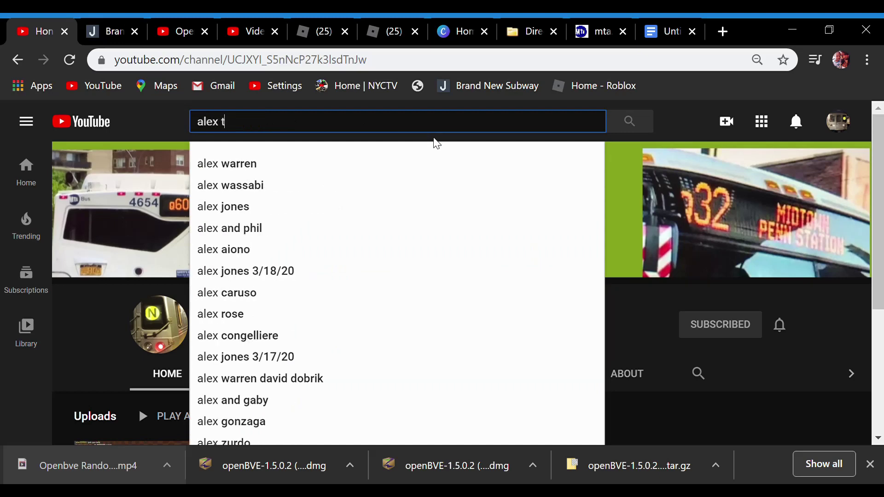
text(he mta)
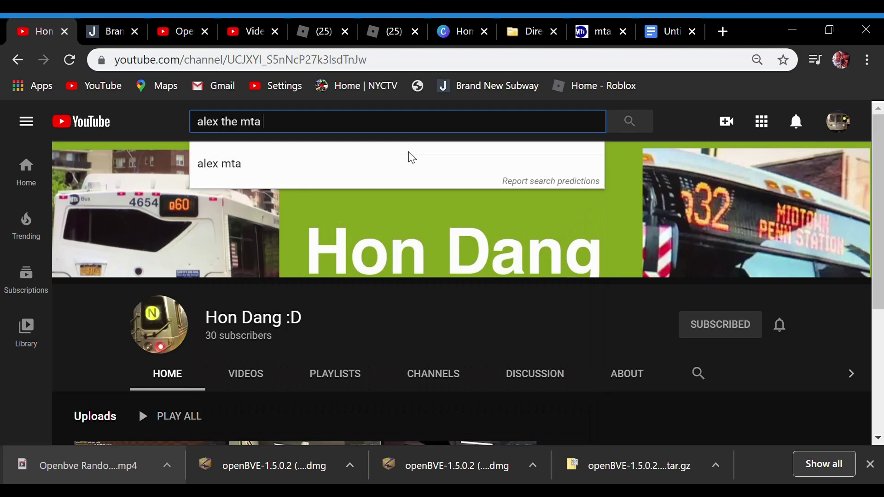
key(Return)
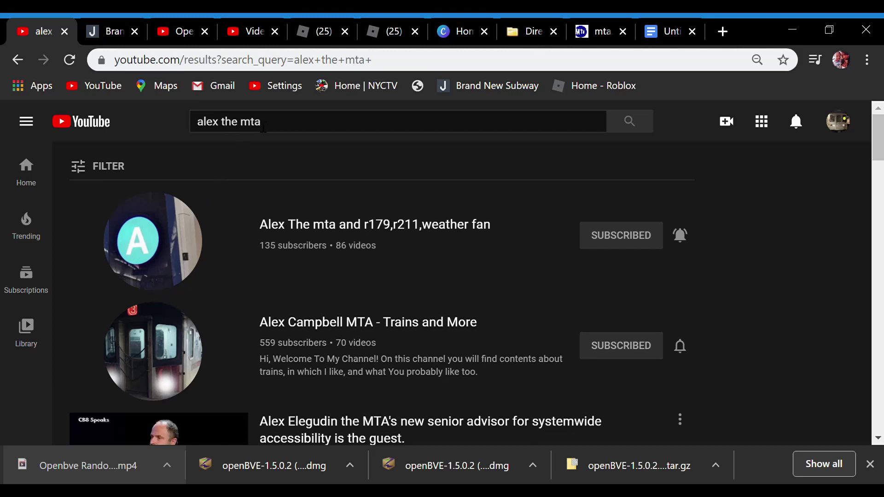
drag(263, 122, 157, 118)
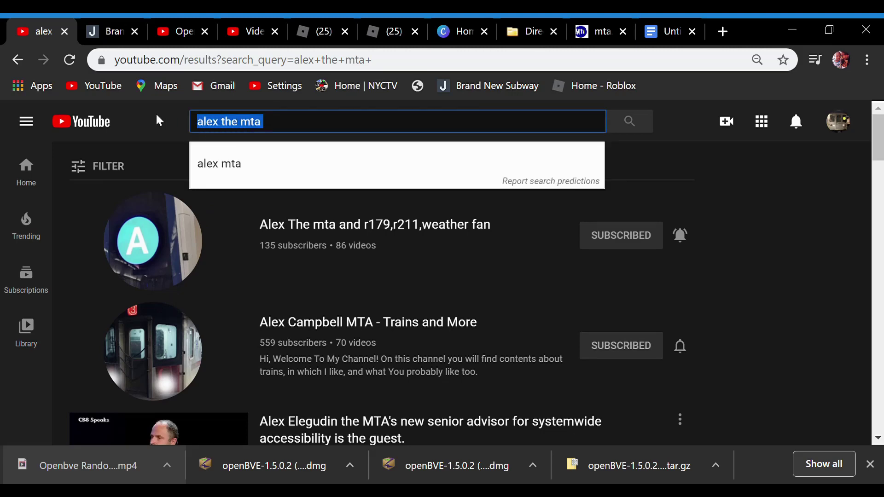
text(alphacen)
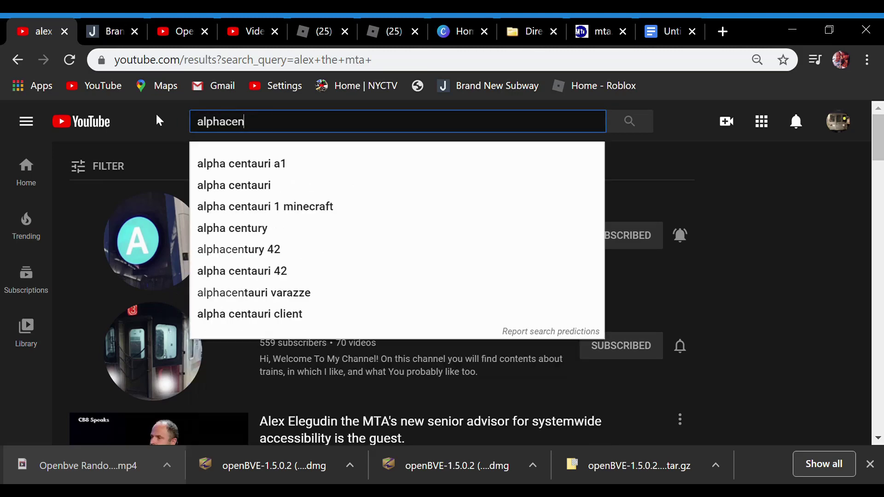
text(tauri)
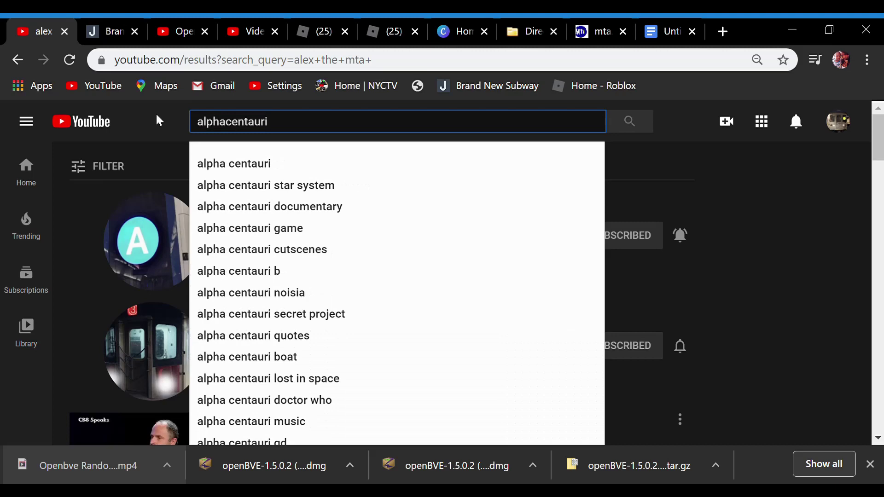
text( minecr)
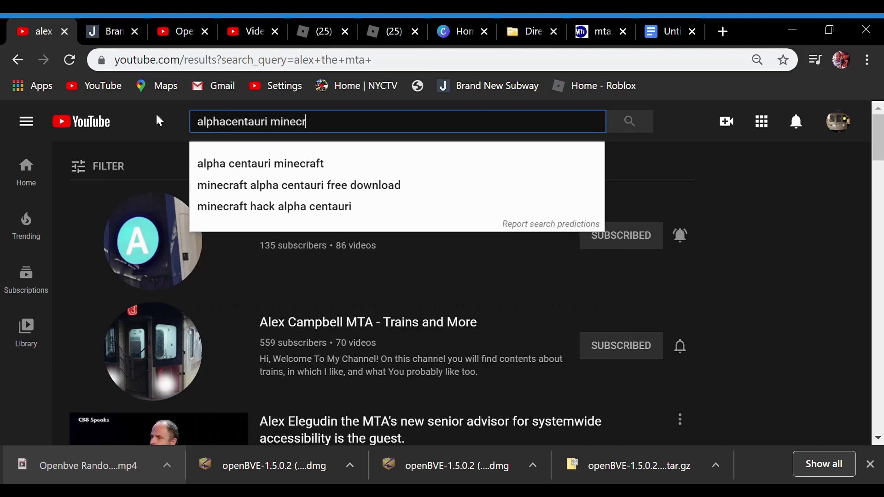
text(aft)
Search 'alphacentauri minecraft mta' and play the 56:51 Minecraft MTA E line video
key(Return)
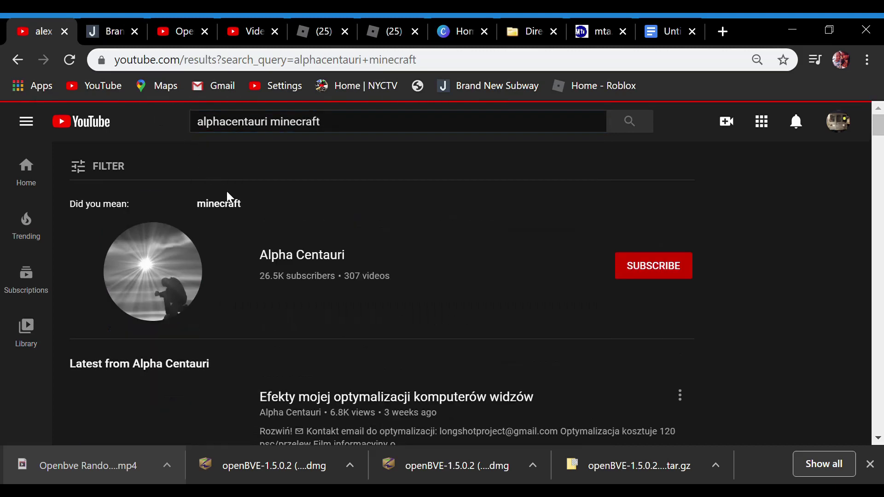
scroll(265, 282, down, 3)
scroll(265, 282, down, 3)
scroll(265, 281, down, 4)
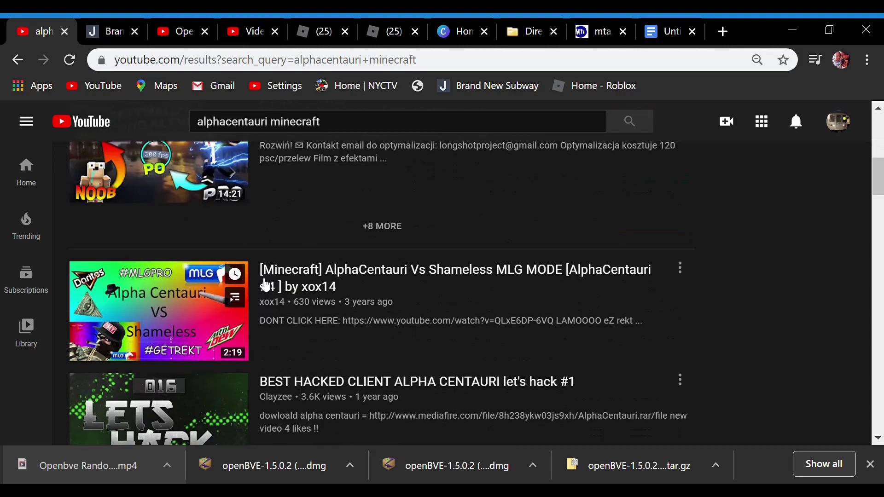
scroll(270, 221, up, 10)
click(336, 127)
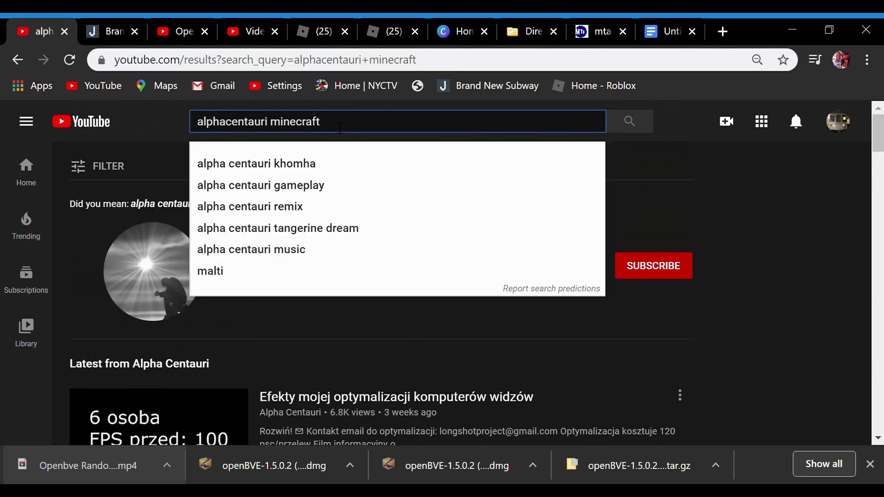
text( mta)
key(Return)
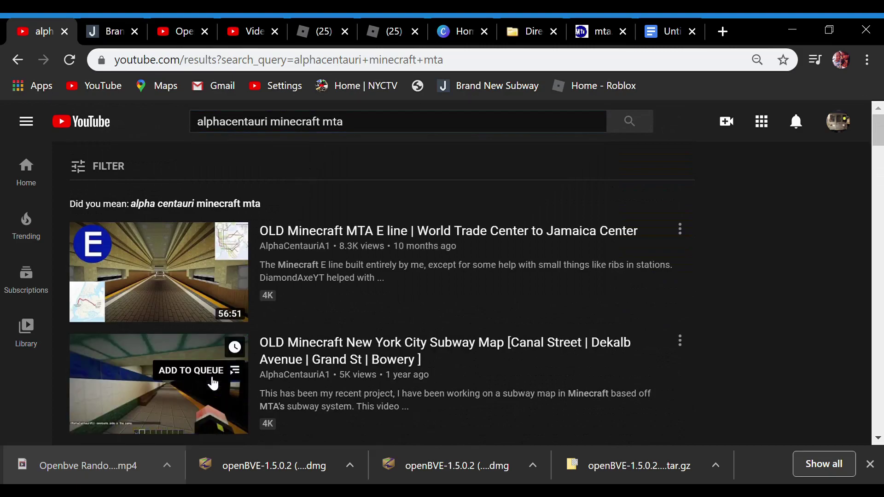
scroll(222, 331, down, 4)
scroll(230, 323, down, 6)
scroll(229, 323, down, 4)
scroll(230, 323, down, 4)
scroll(221, 302, up, 4)
scroll(171, 234, up, 5)
scroll(171, 234, up, 4)
scroll(171, 233, up, 4)
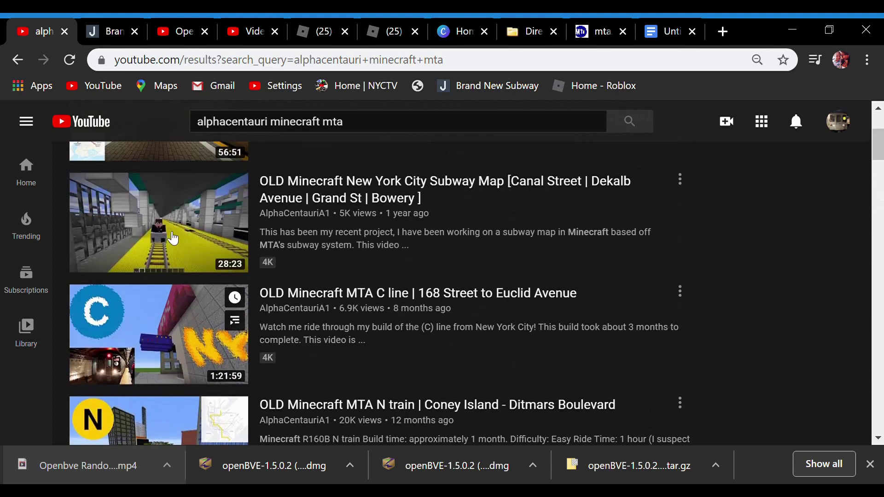
scroll(166, 249, up, 4)
click(159, 263)
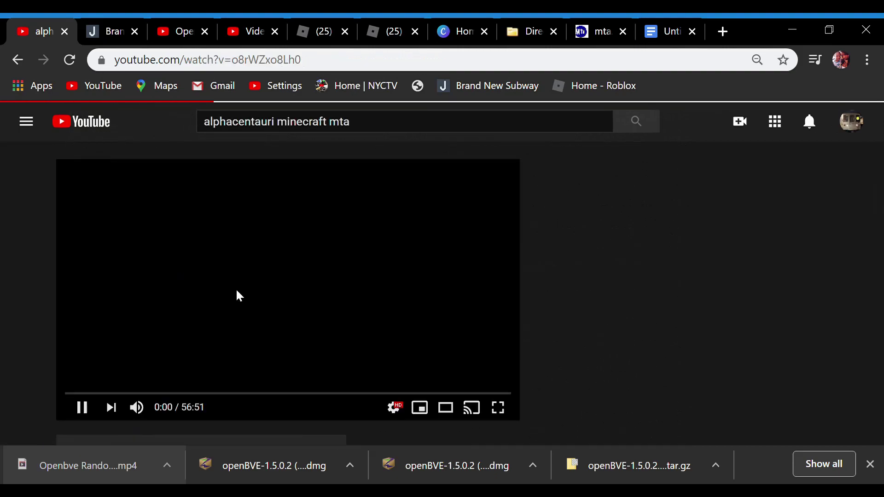
scroll(234, 291, down, 8)
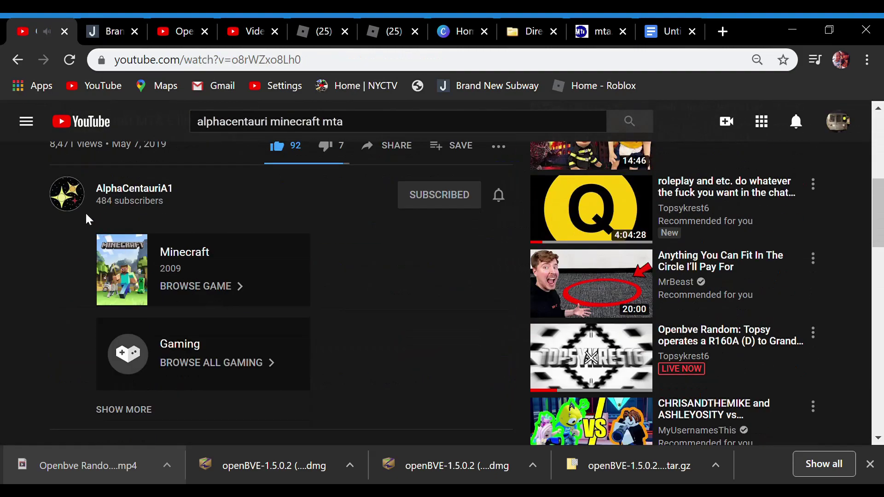
Go from the E line video to the AlphaCentauriA1 channel page
click(67, 194)
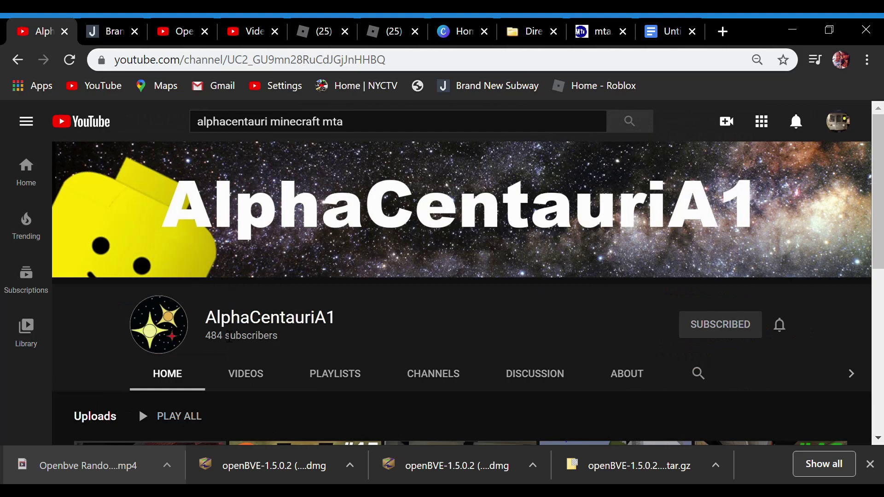
scroll(235, 331, down, 1)
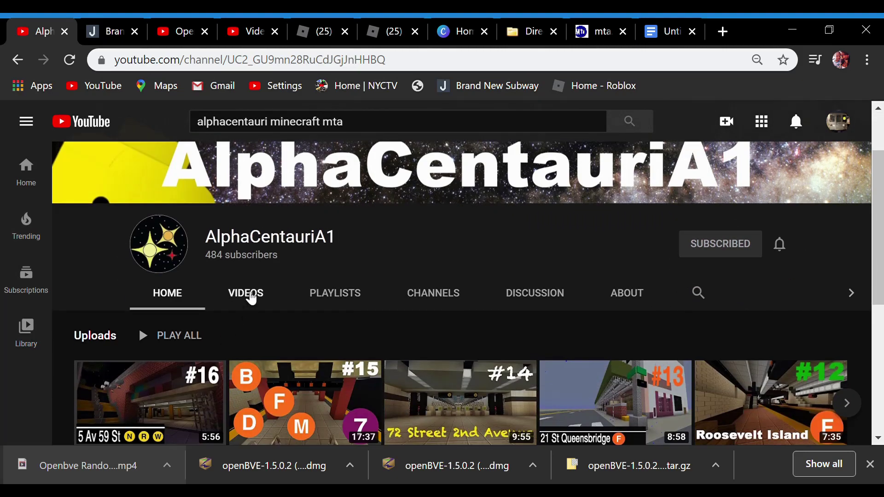
scroll(249, 291, up, 1)
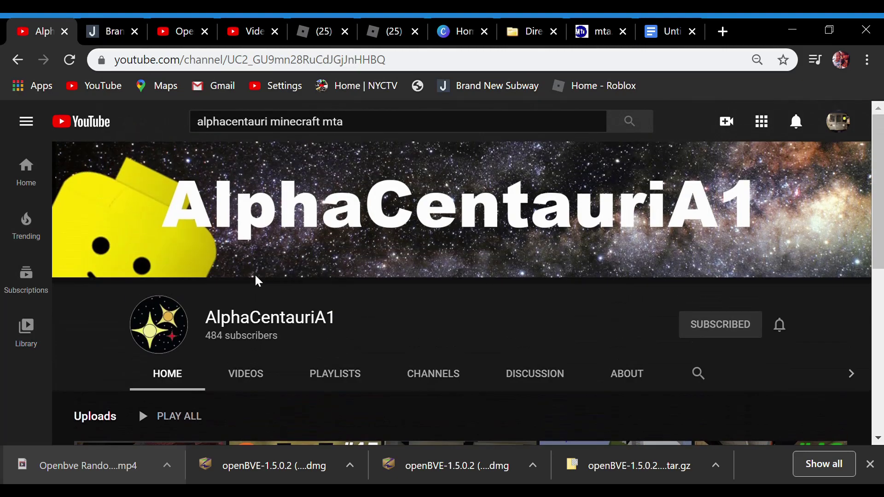
click(373, 124)
drag(363, 122, 208, 123)
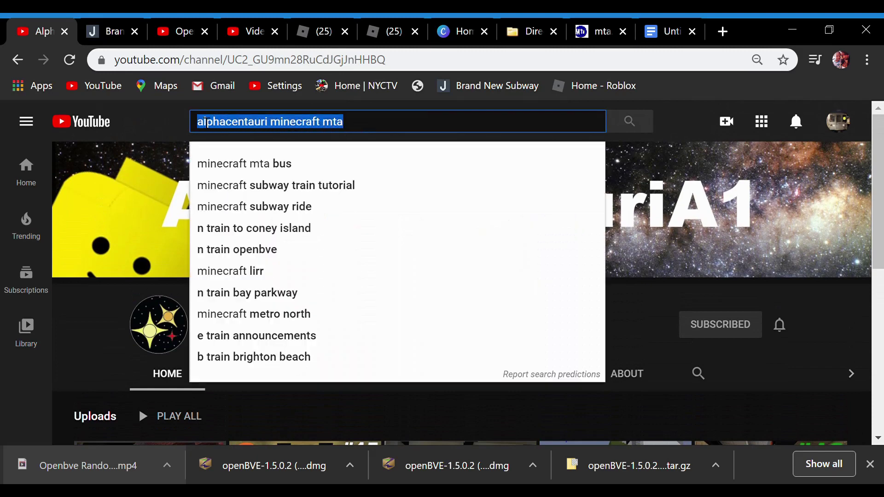
text(atf51)
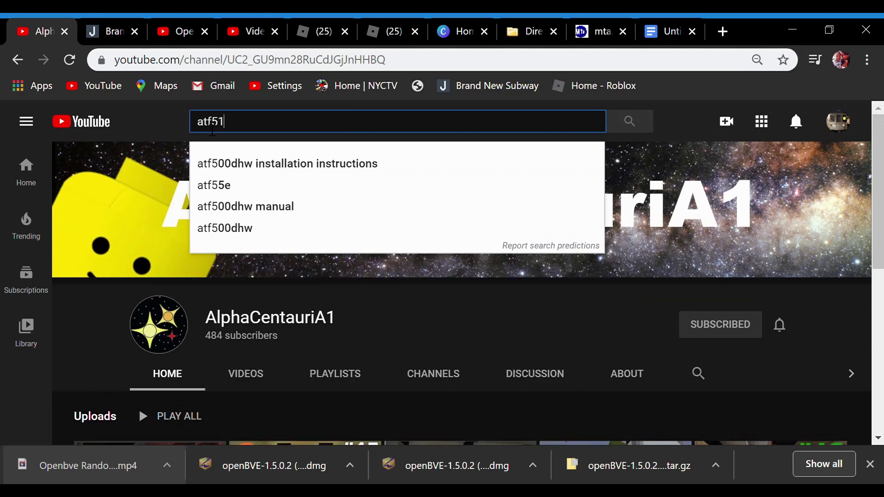
Search 'tf51d mta' and open the tf51d channel page from the results
key(Return)
text(d)
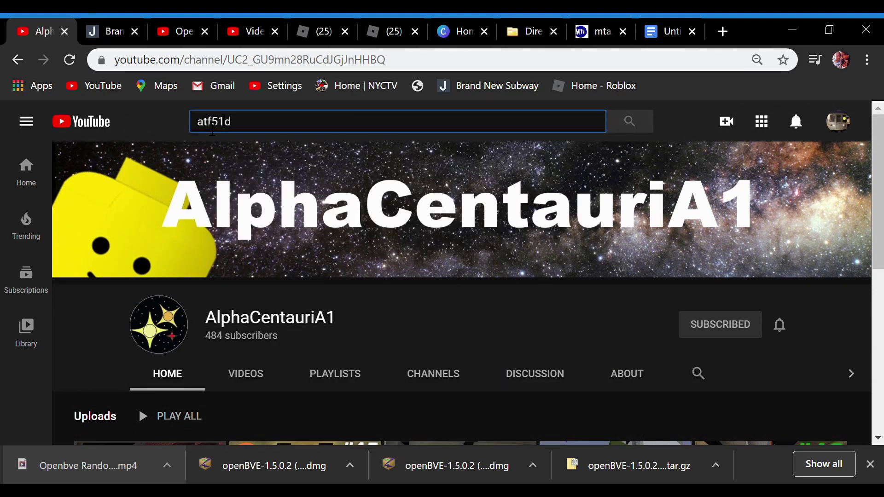
key(BackSpace)
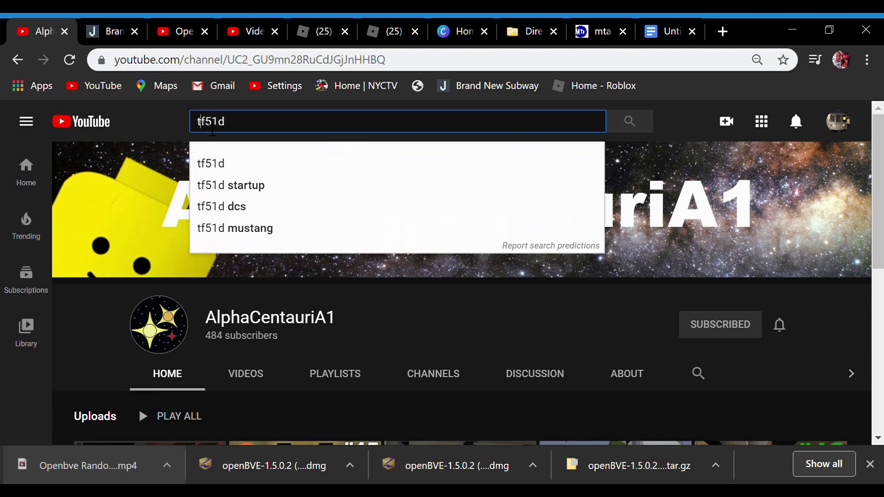
text( mta)
key(Return)
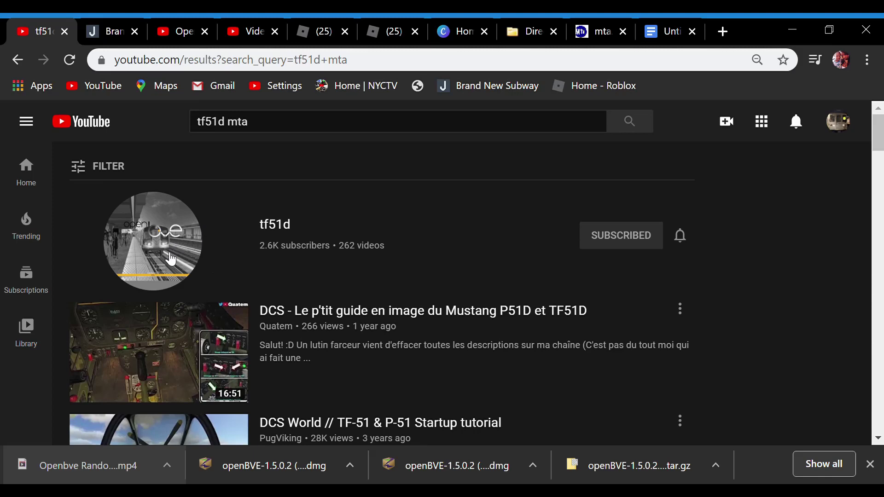
click(170, 258)
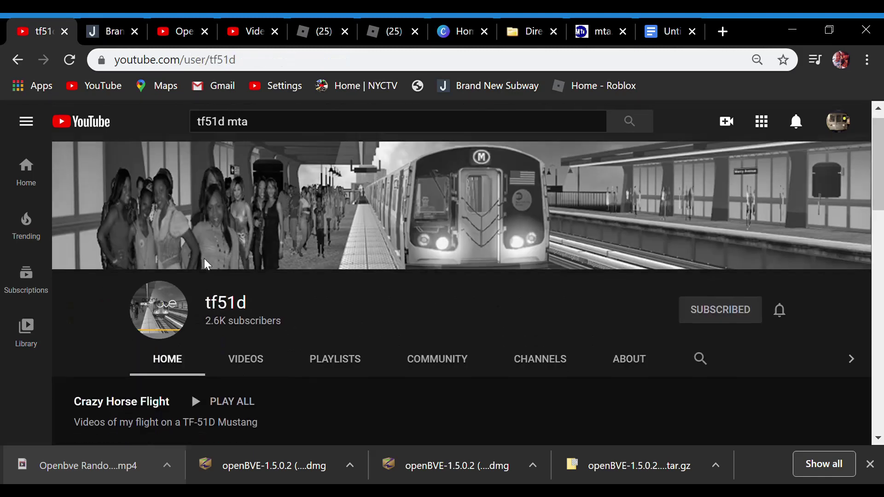
scroll(204, 258, down, 3)
click(415, 121)
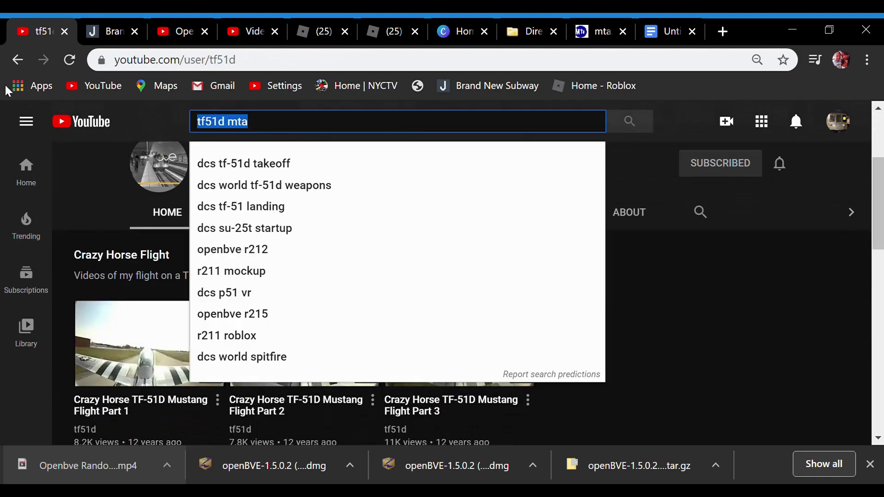
text(adam mar)
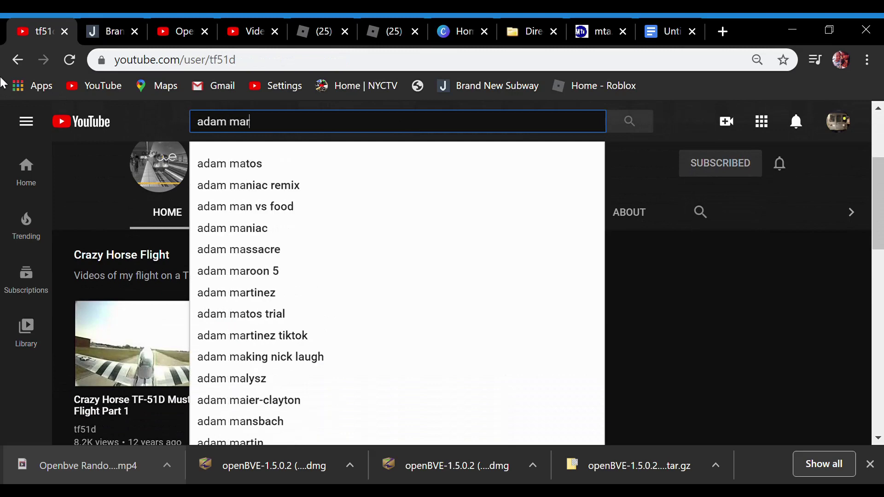
text(s)
Run the 'adam mars' search, showing the ADAM MARS channel and its latest OpenBVE video
key(Return)
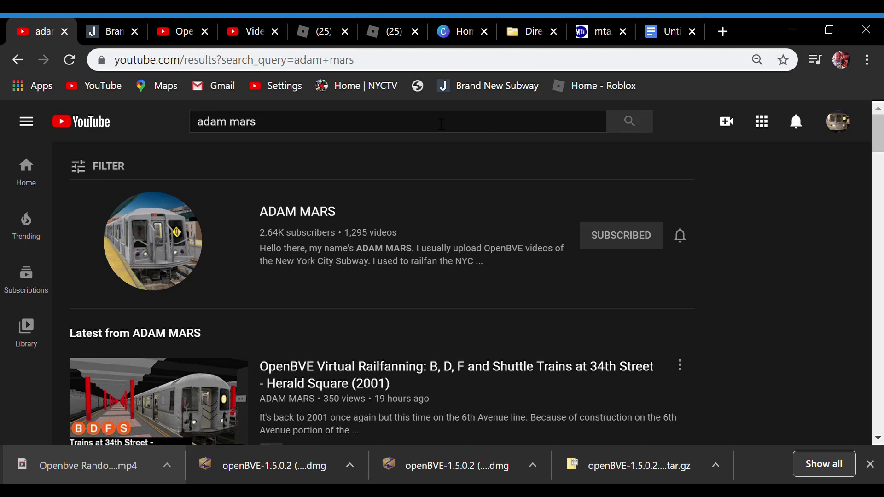
scroll(459, 233, down, 3)
scroll(448, 235, up, 3)
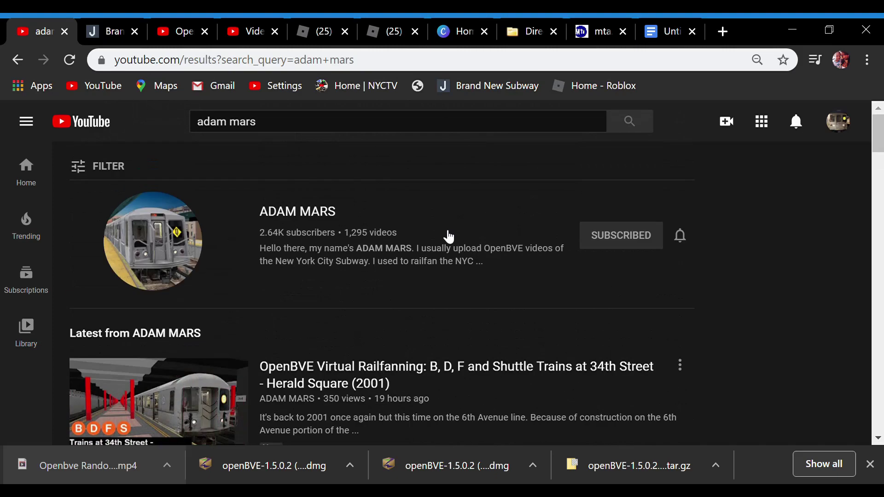